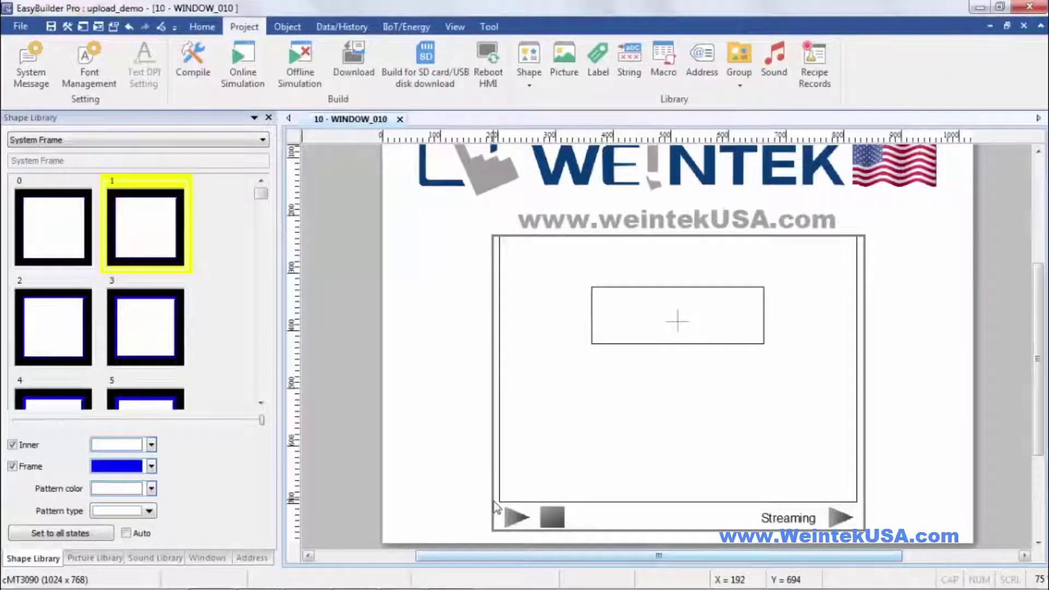
Keep the Video In source on USB Camera instead of IP Camera and accept the settings.
double_click(651, 501)
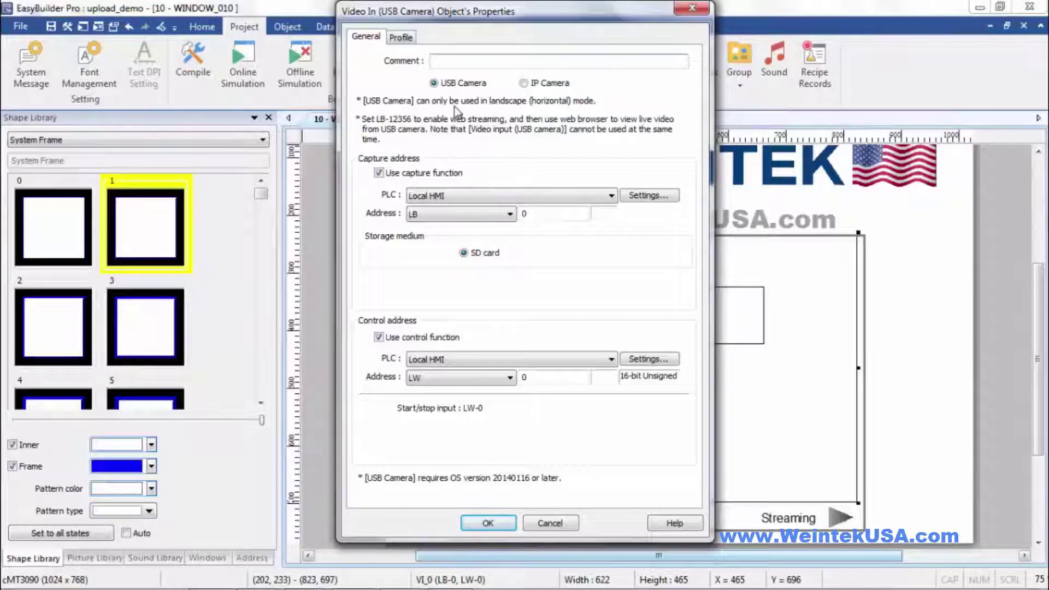
click(524, 84)
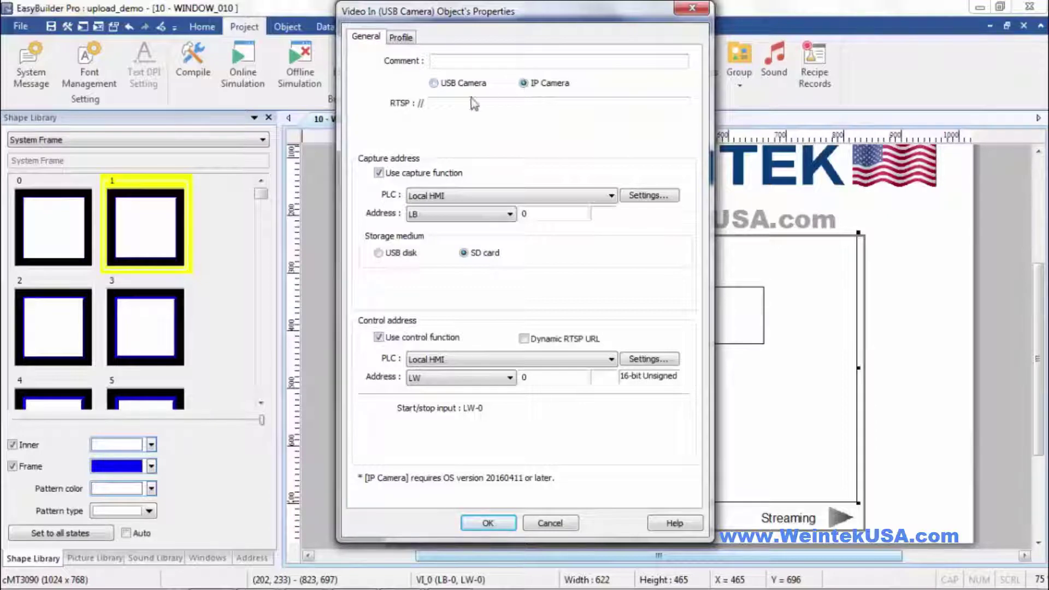
click(434, 84)
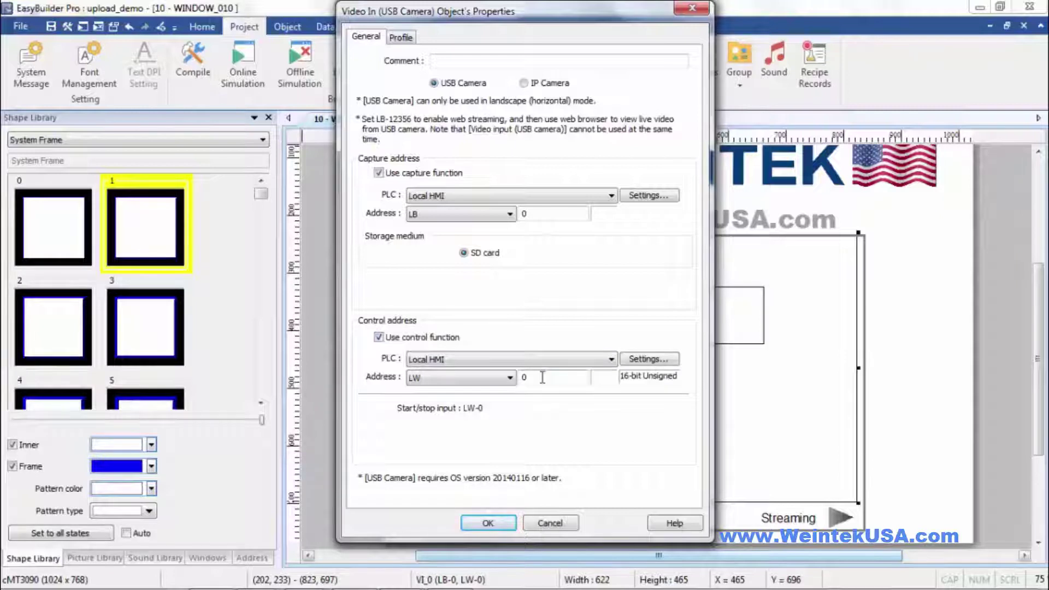
click(488, 522)
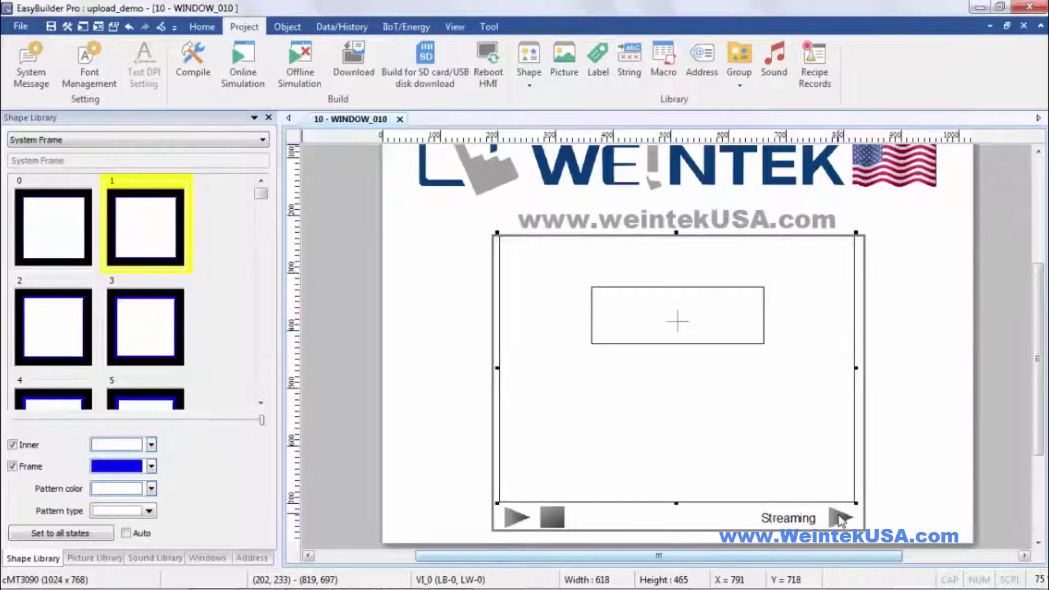
Open the properties of the play-arrow toggle switch on address LB-12356.
double_click(839, 516)
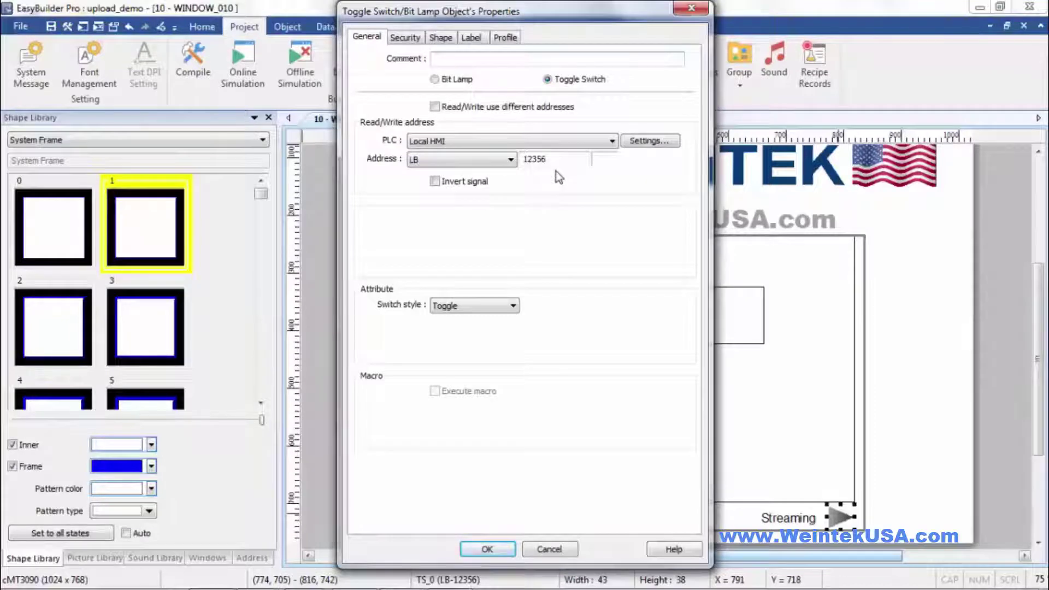
mouse_move(354, 575)
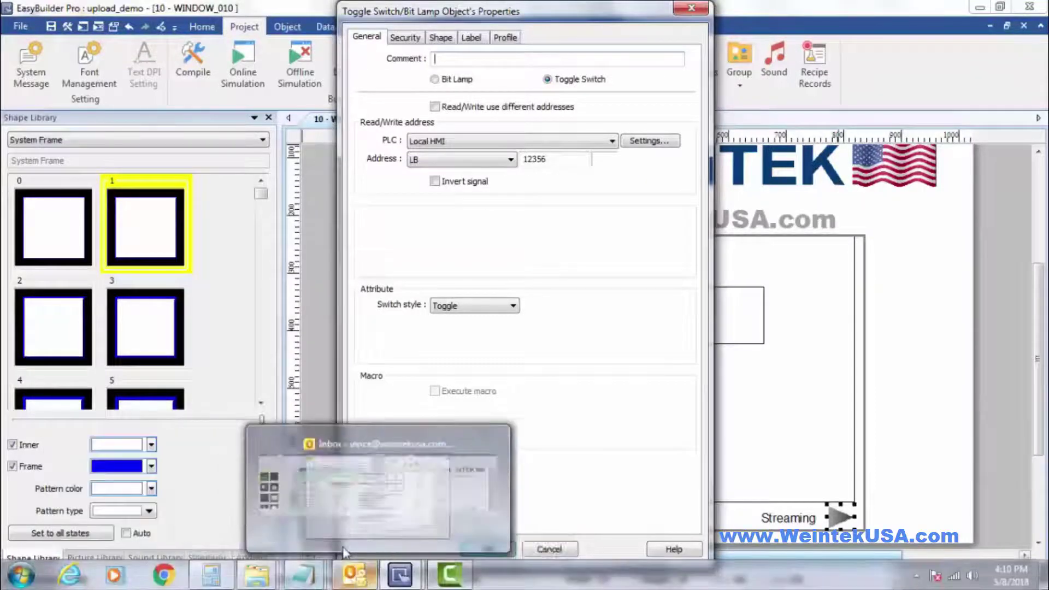
Bring up the EasyBuilder Pro manual at section 40.1, Web Streaming Overview.
click(345, 517)
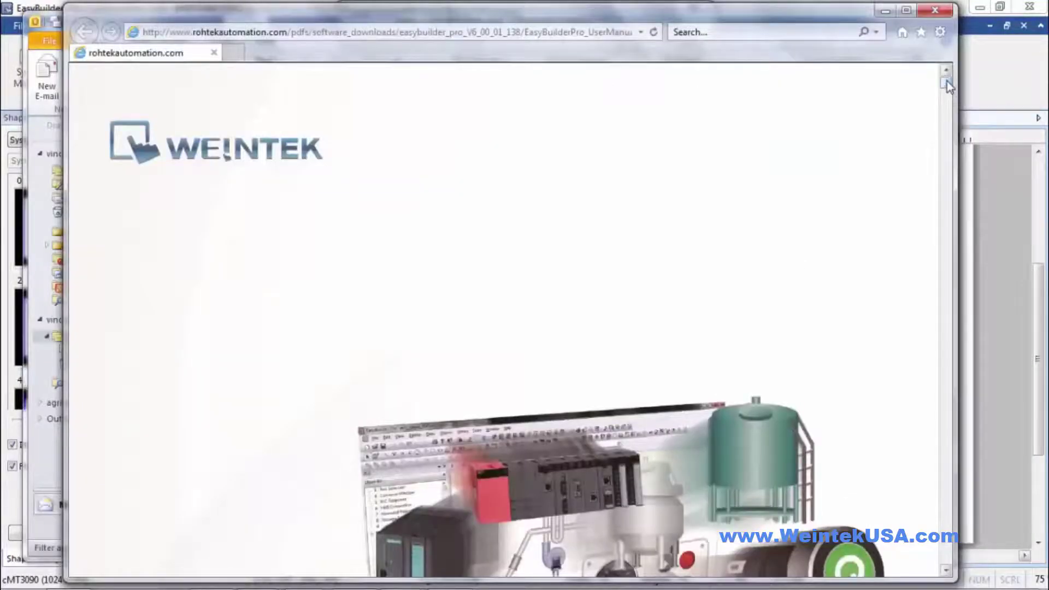
mouse_move(949, 82)
mouse_down()
mouse_move(949, 111)
mouse_move(948, 75)
mouse_up()
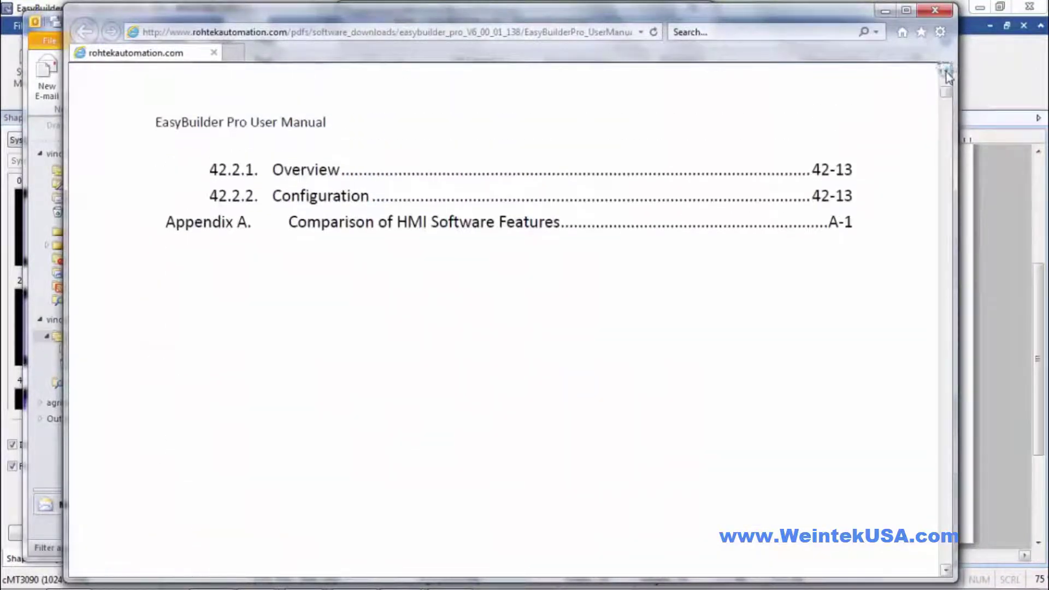
scroll(656, 205, up, 3)
scroll(451, 189, up, 4)
scroll(365, 180, up, 3)
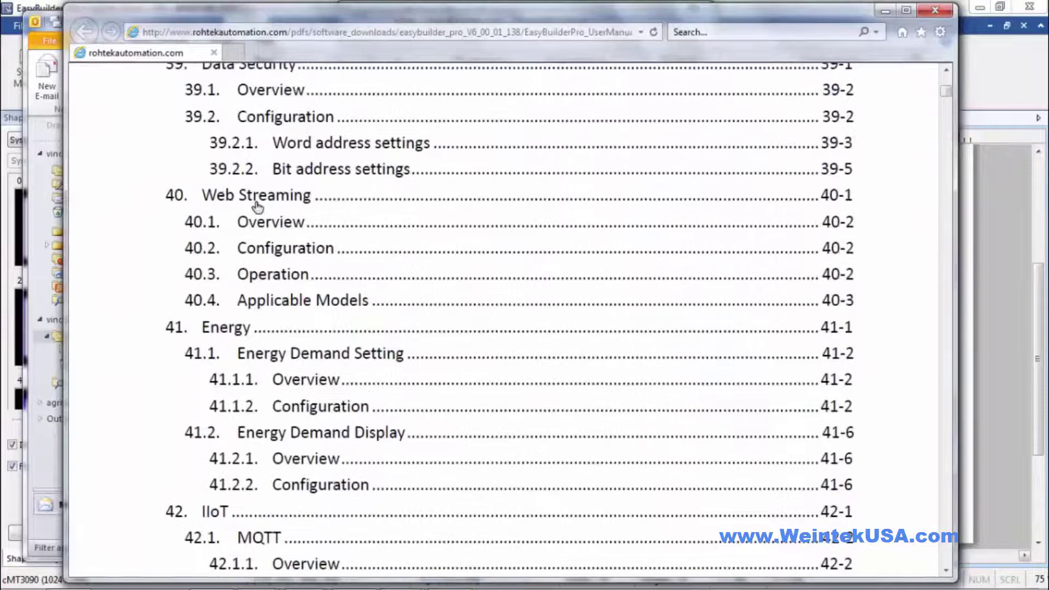
click(841, 200)
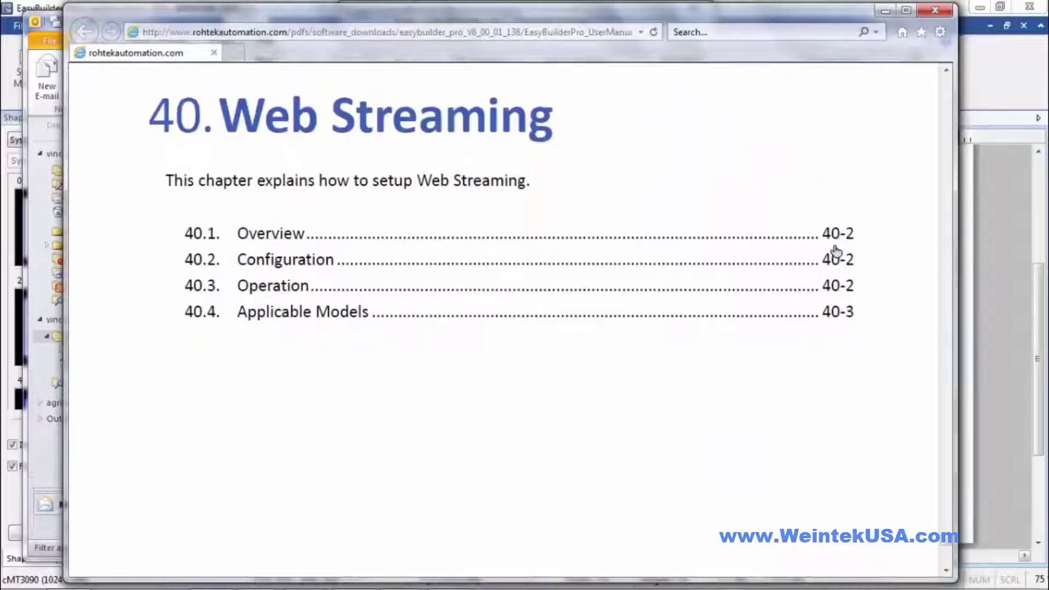
click(834, 234)
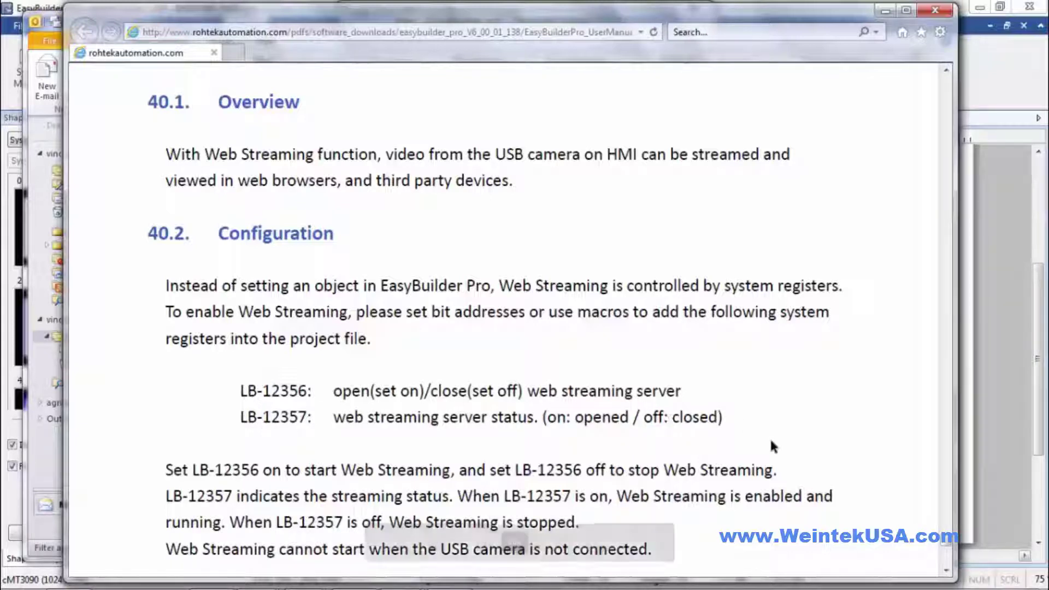
Scroll the manual down to 40.3 Operation, then minimize Internet Explorer.
click(949, 572)
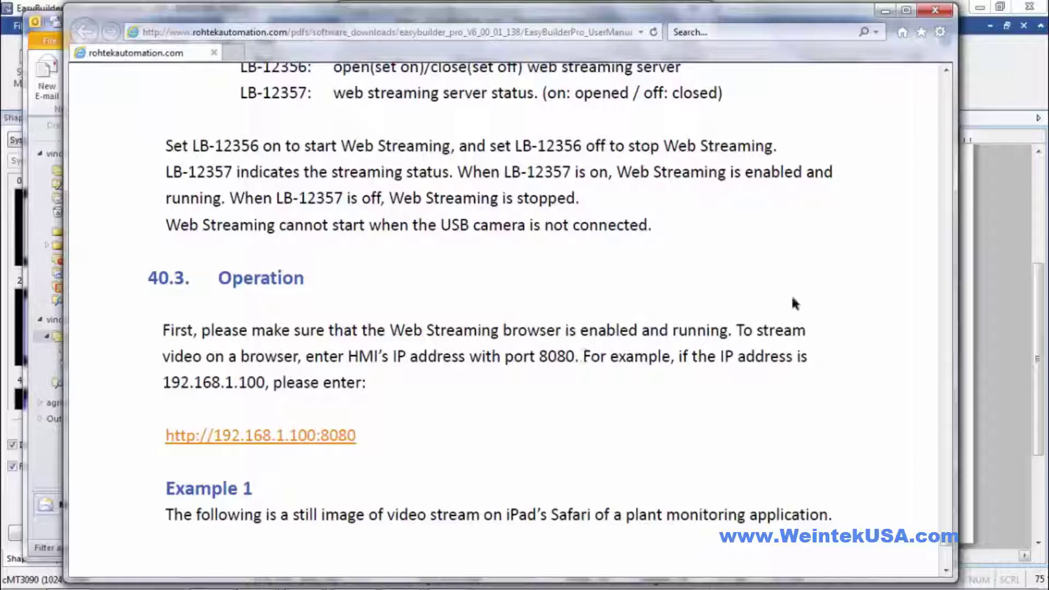
click(886, 13)
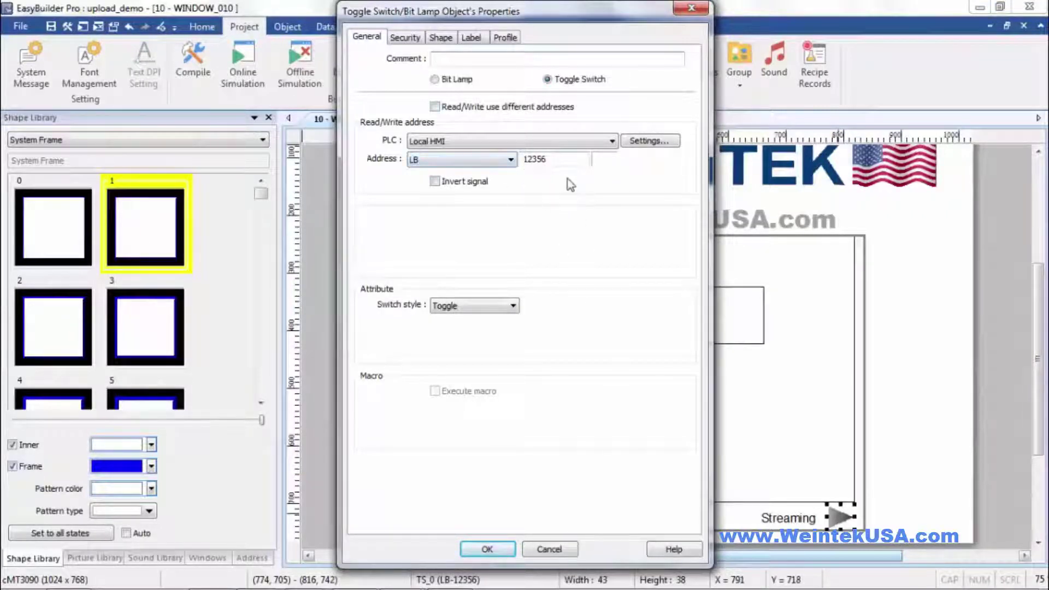
Confirm the toggle switch and start a new Bit Lamp on address LB-12357.
click(487, 549)
click(286, 26)
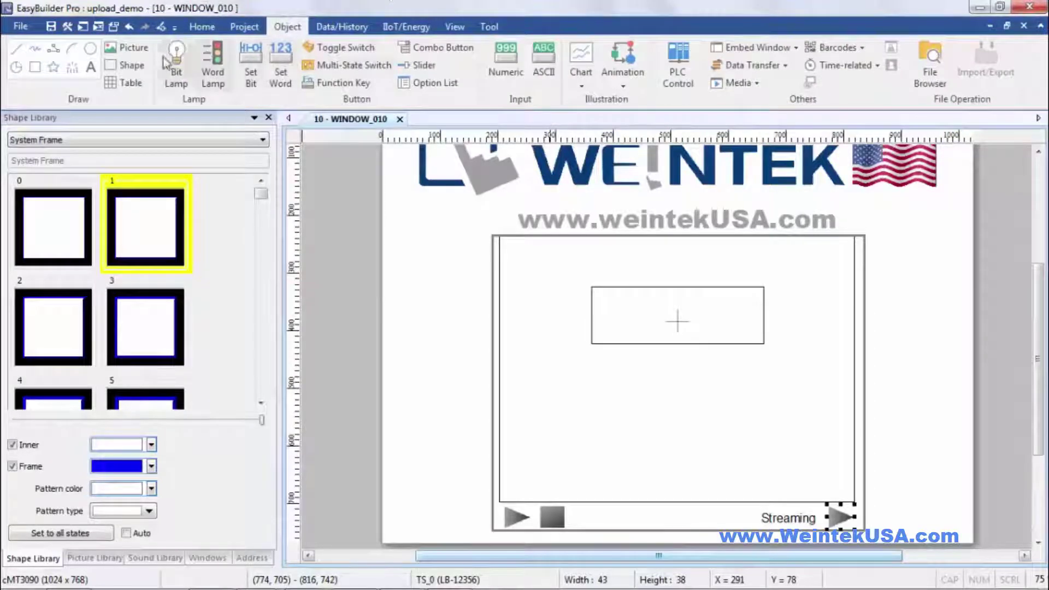
click(179, 53)
click(471, 37)
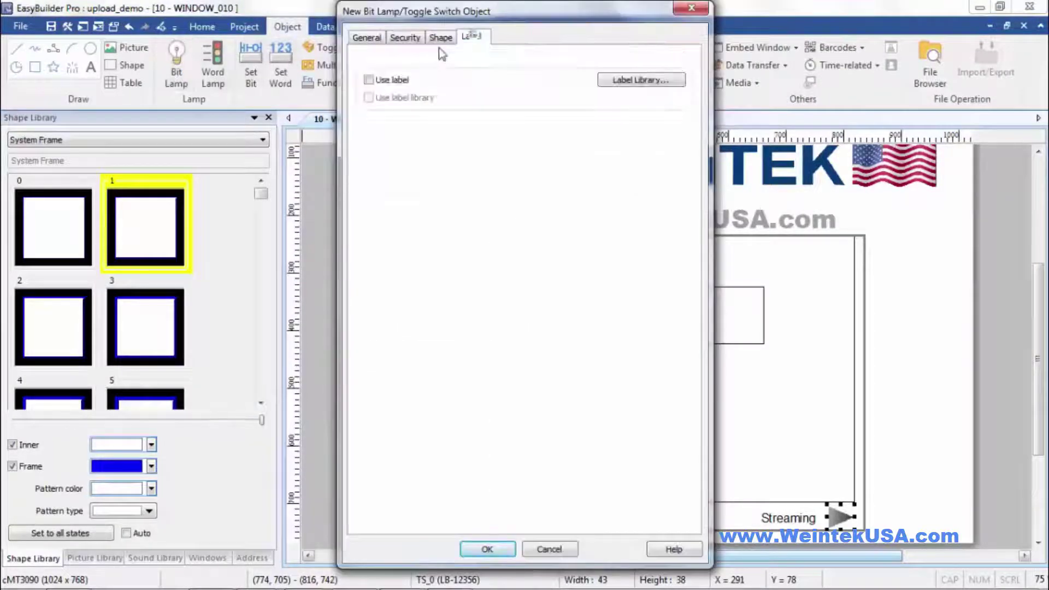
click(375, 39)
click(442, 38)
Give the lamp a text label: 'Offline' for state 0 and 'Streaming' for state 1.
click(370, 80)
click(445, 435)
text(0)
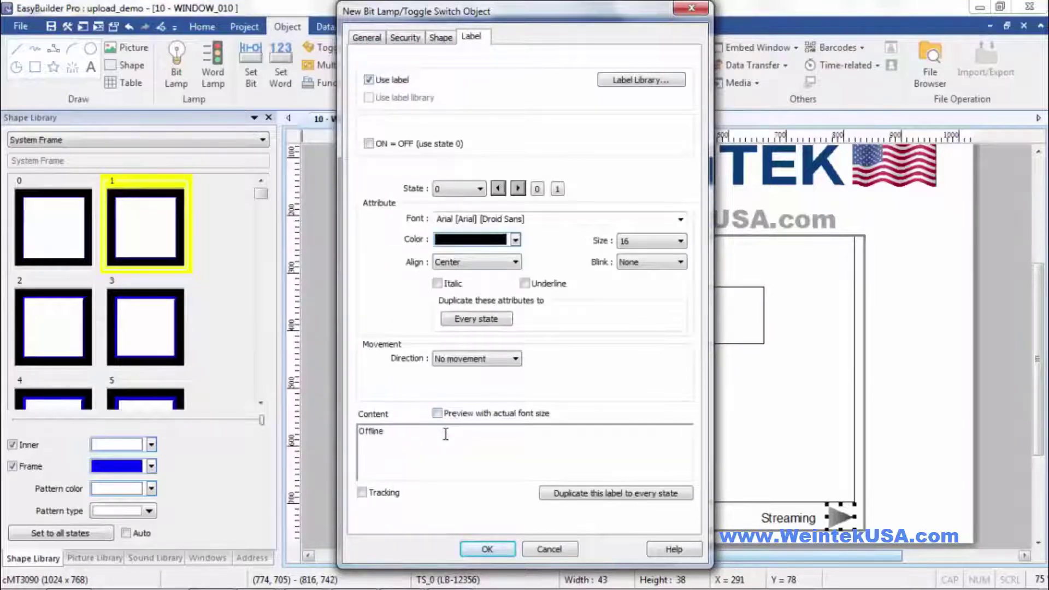
click(516, 189)
click(432, 439)
text(Streaming)
click(487, 549)
Place the Offline lamp beside the streaming arrow and narrow it to fit.
click(582, 415)
mouse_move(958, 428)
mouse_down()
mouse_move(673, 428)
mouse_move(766, 512)
mouse_move(784, 511)
mouse_up()
click(787, 518)
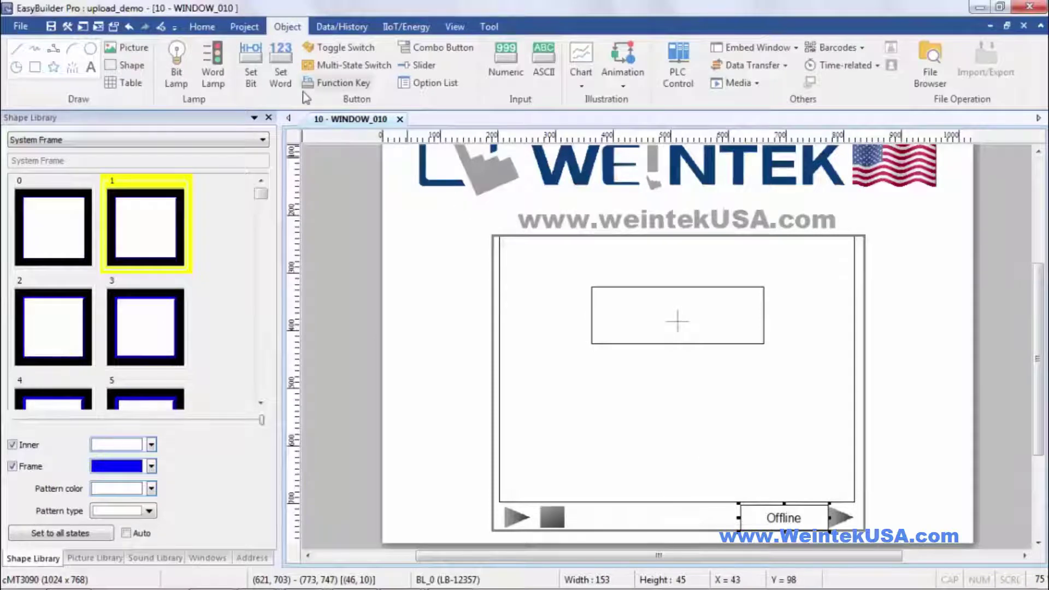
Compile and download the project to the HMI, then start the panel's live camera video.
click(247, 28)
click(353, 61)
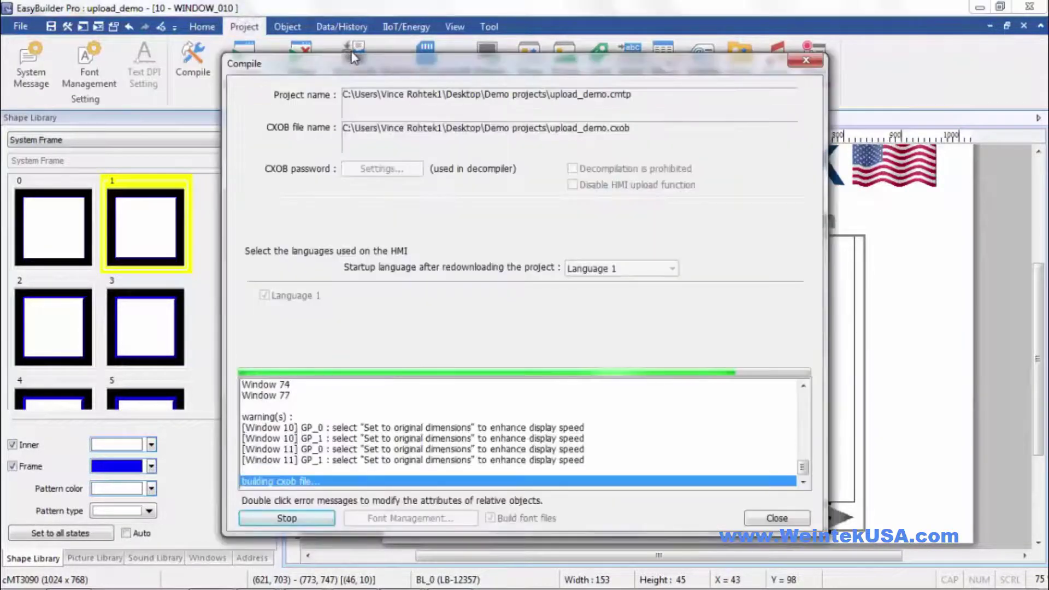
click(353, 545)
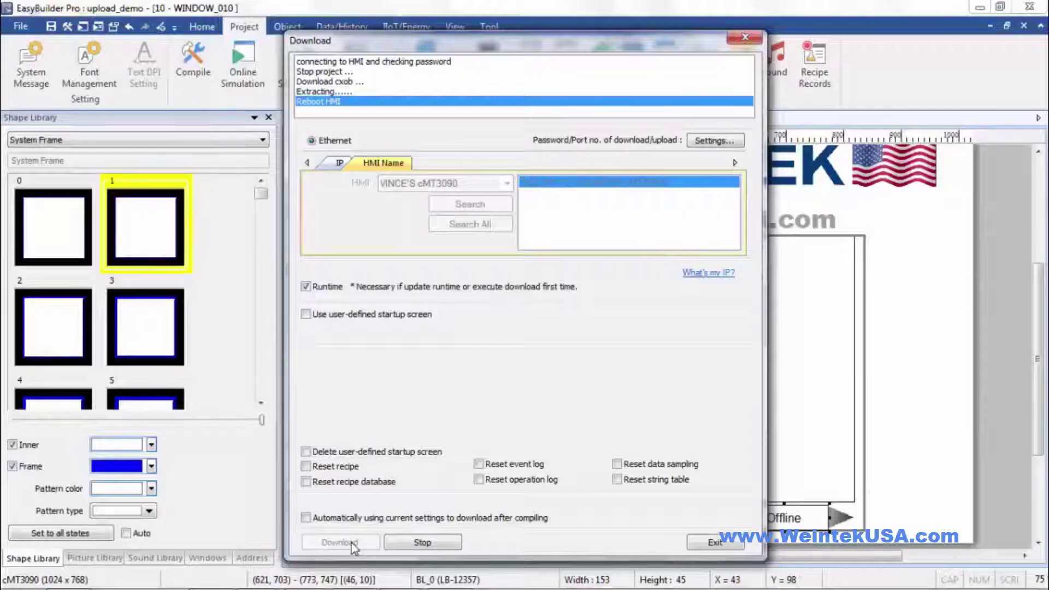
click(715, 542)
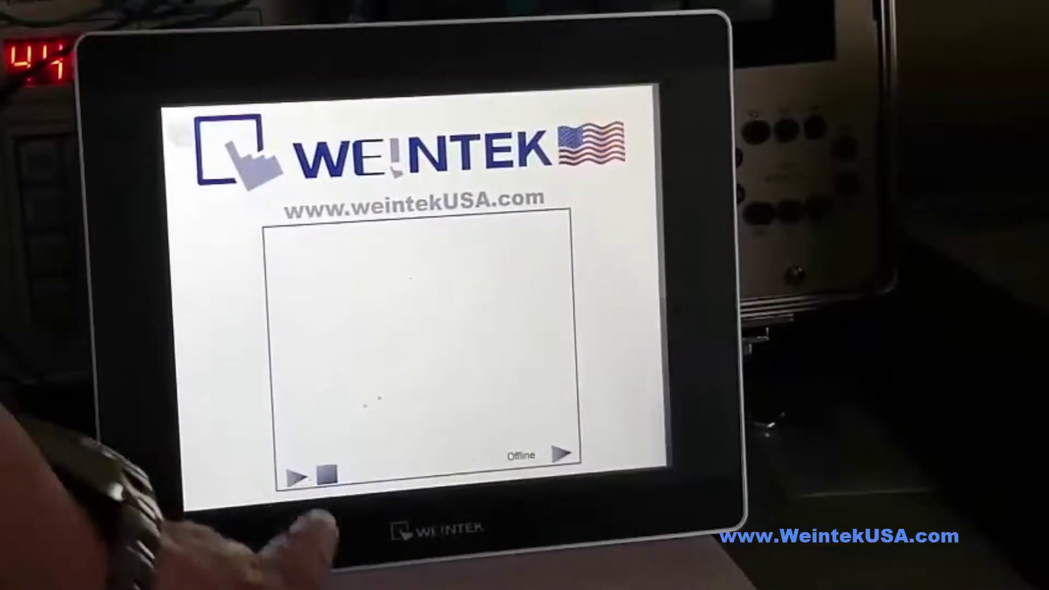
click(296, 476)
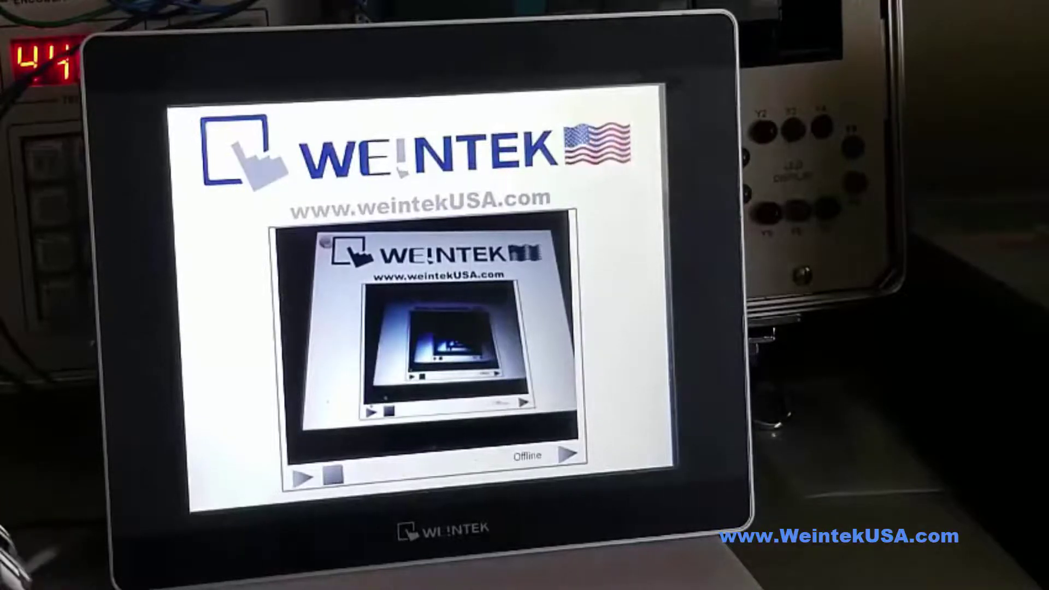
Stop the panel's camera video and turn on web streaming so the lamp reads 'Streaming'.
click(332, 474)
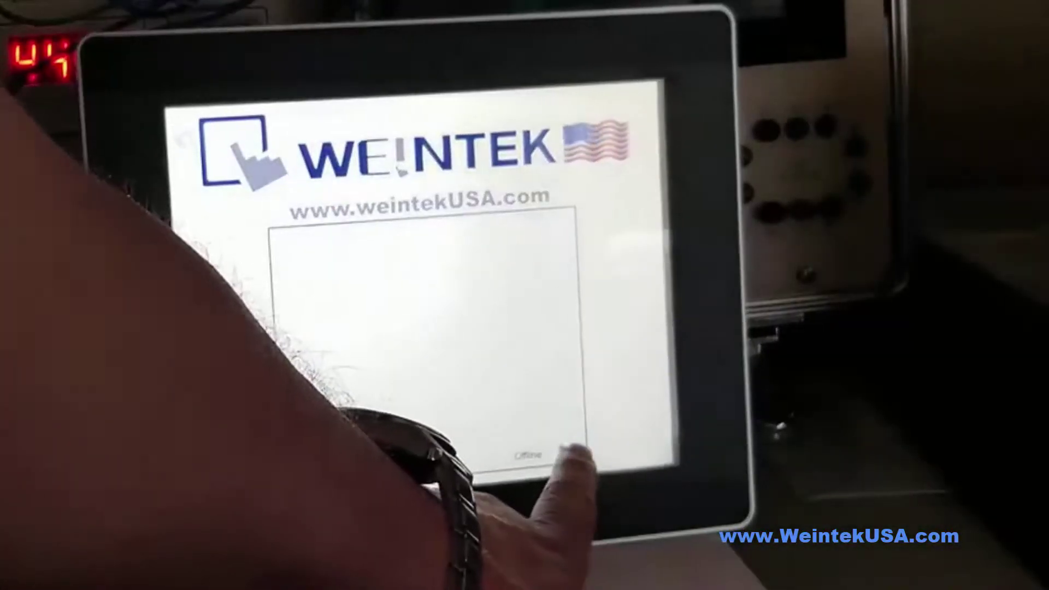
click(574, 455)
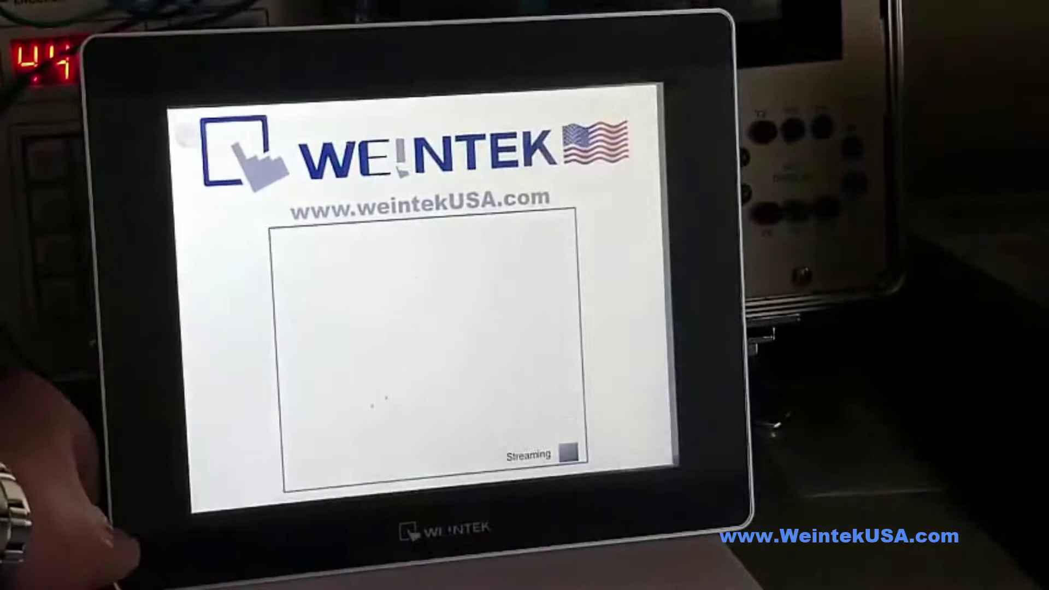